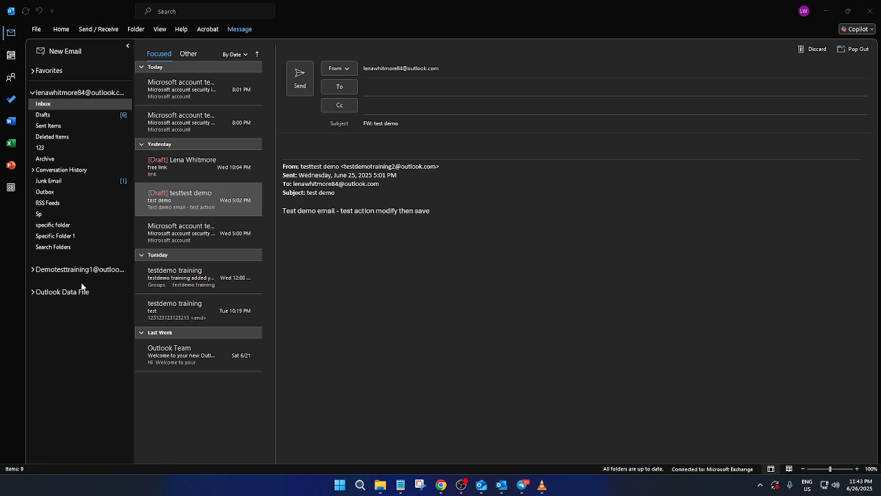
Expand the second mailbox's folder list and open the Import and Export Wizard
click(33, 271)
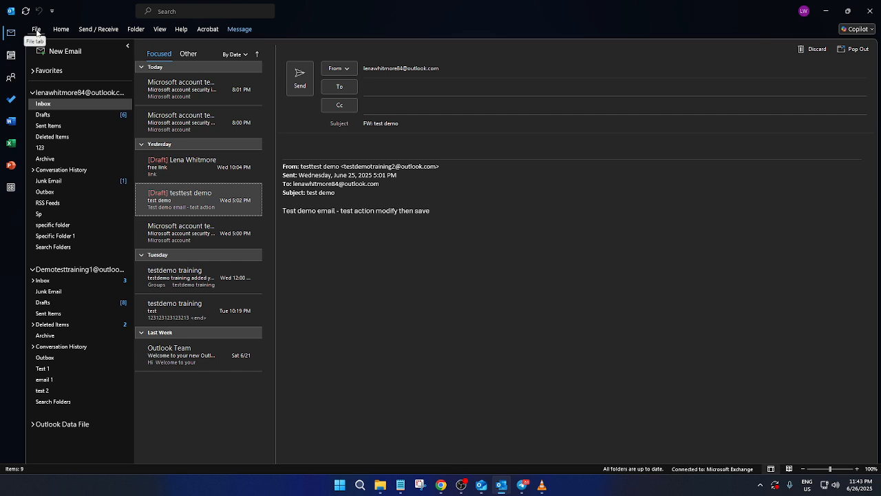
click(36, 30)
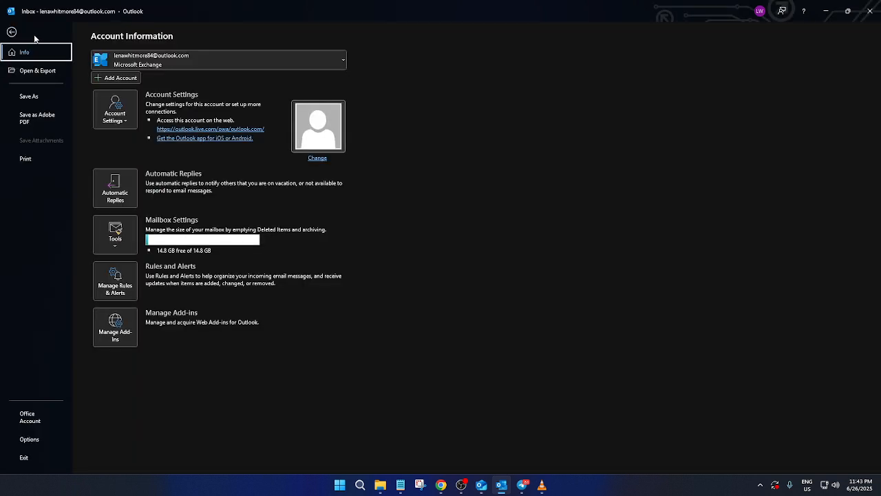
click(38, 73)
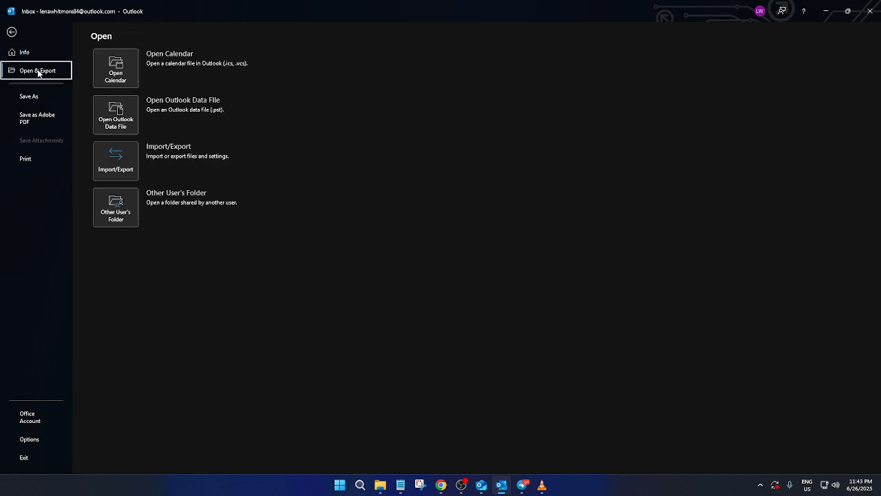
click(115, 170)
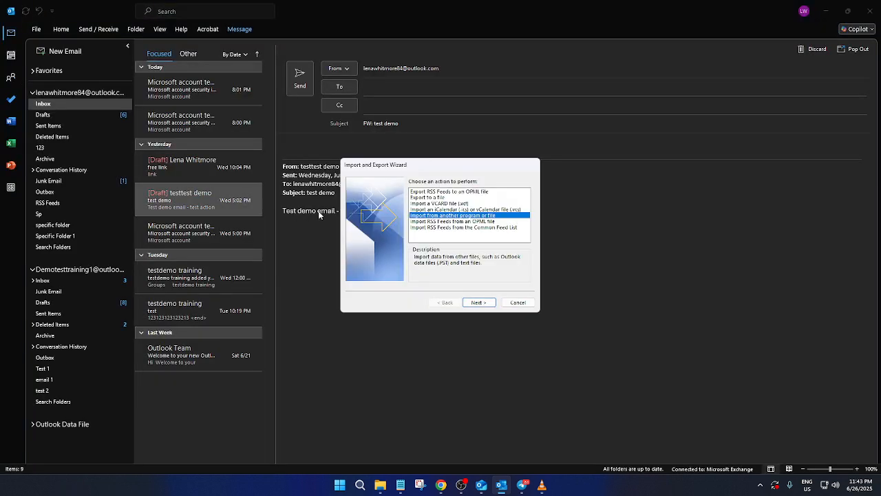
Choose exporting to a Comma Separated Values file with the Inbox as the source folder
click(467, 198)
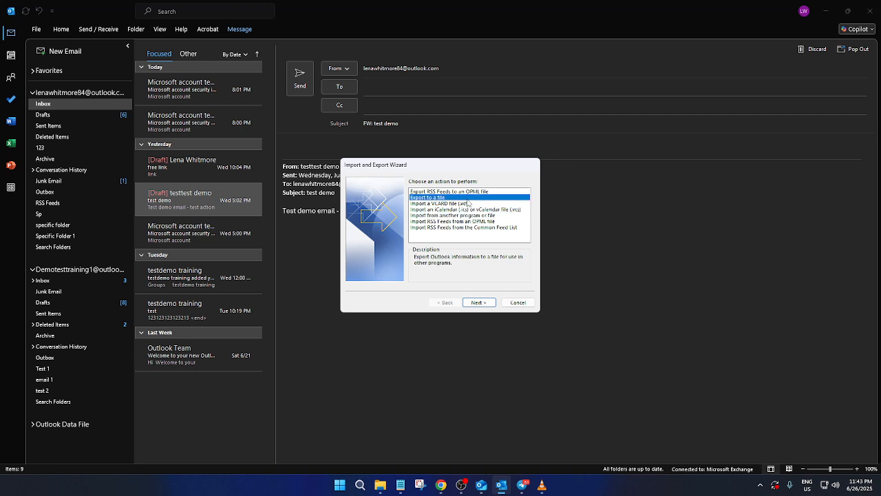
click(488, 301)
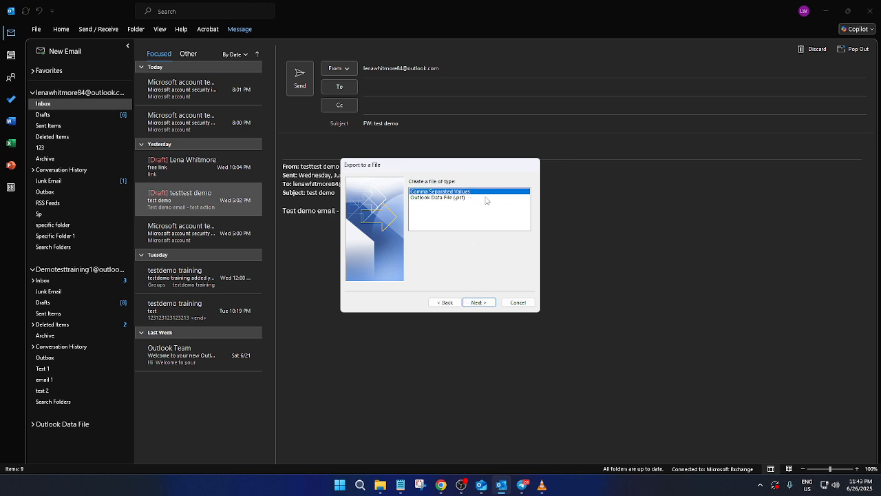
click(479, 302)
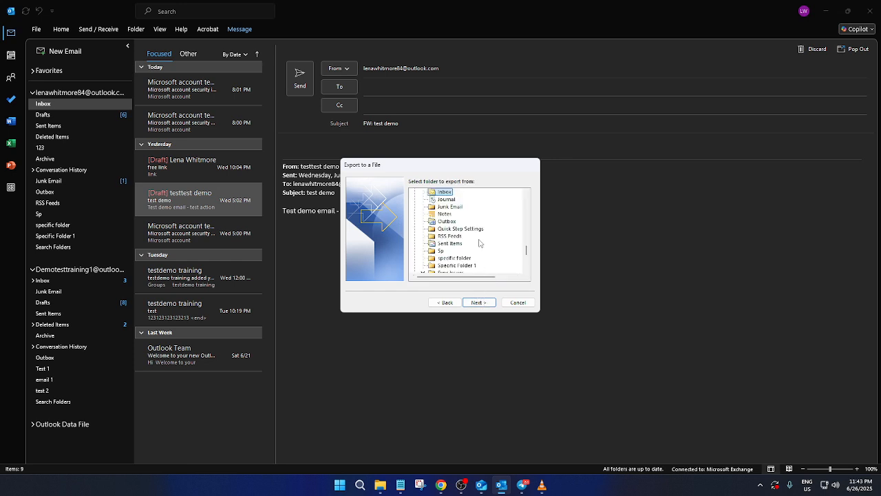
scroll(479, 243, up, 1)
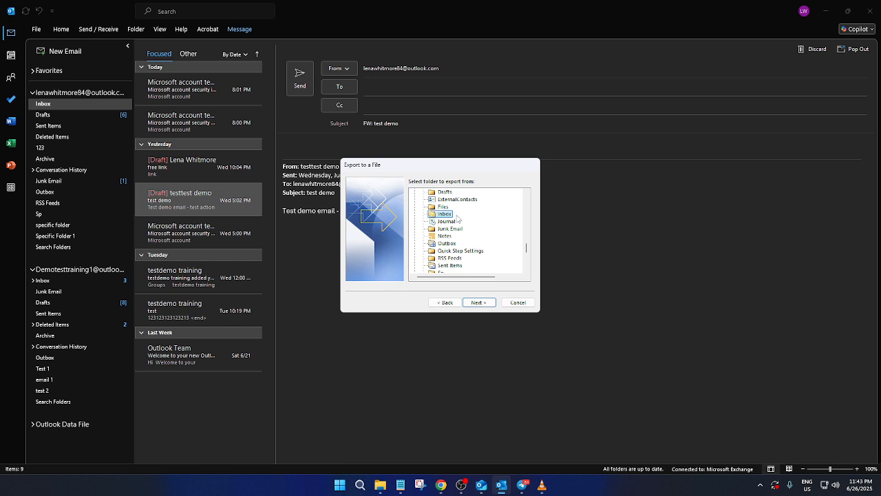
click(479, 302)
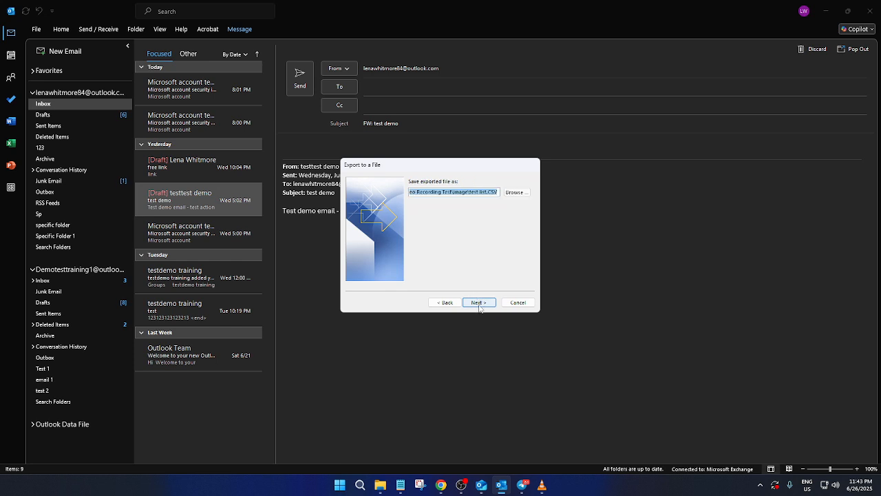
Name the export file "extract email" in the Video Recording Test\image folder on drive D and finish the export
click(518, 196)
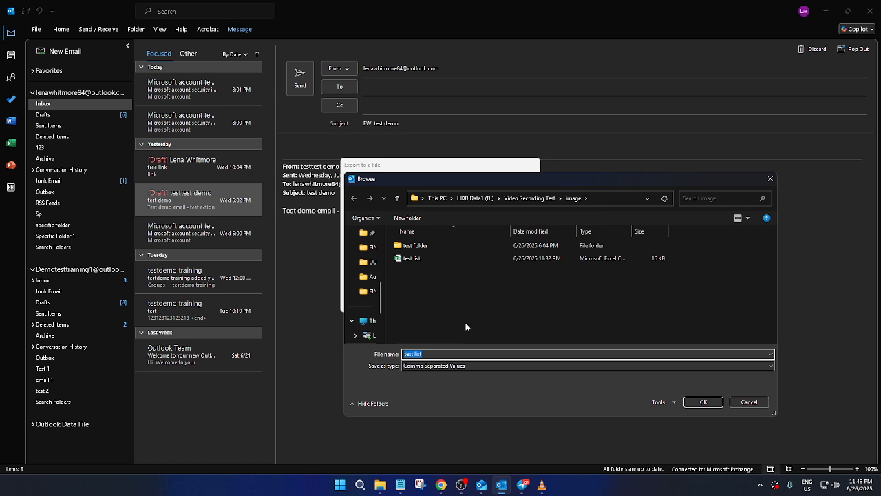
click(451, 354)
drag(441, 354, 387, 356)
key(BackSpace)
text(extract email)
click(704, 401)
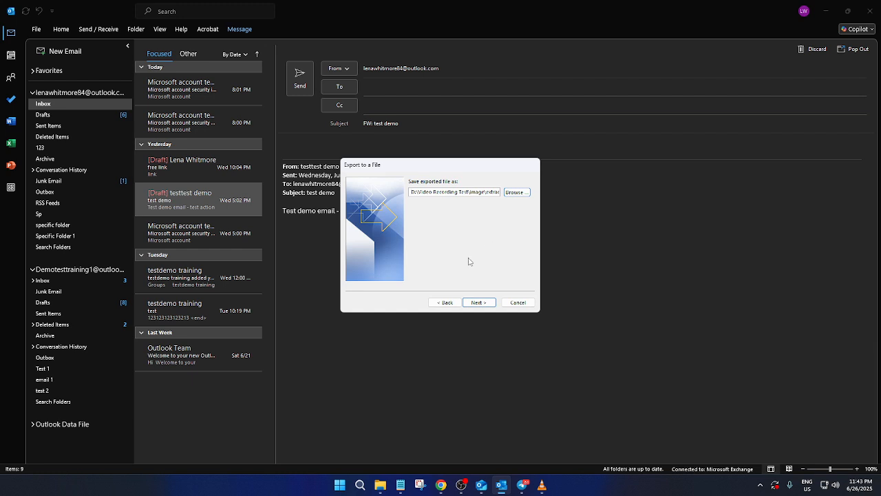
click(480, 303)
click(479, 303)
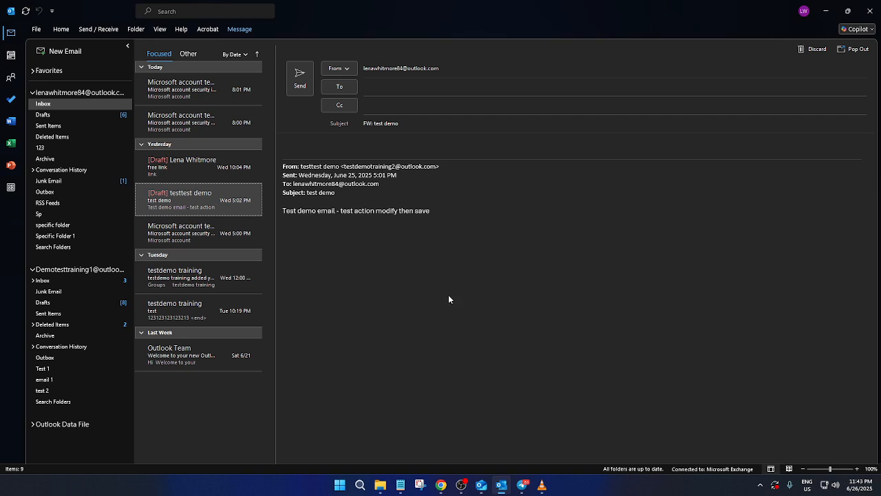
Switch to the File Explorer window showing the image folder and open the exported "extract email" file in Excel
mouse_move(384, 490)
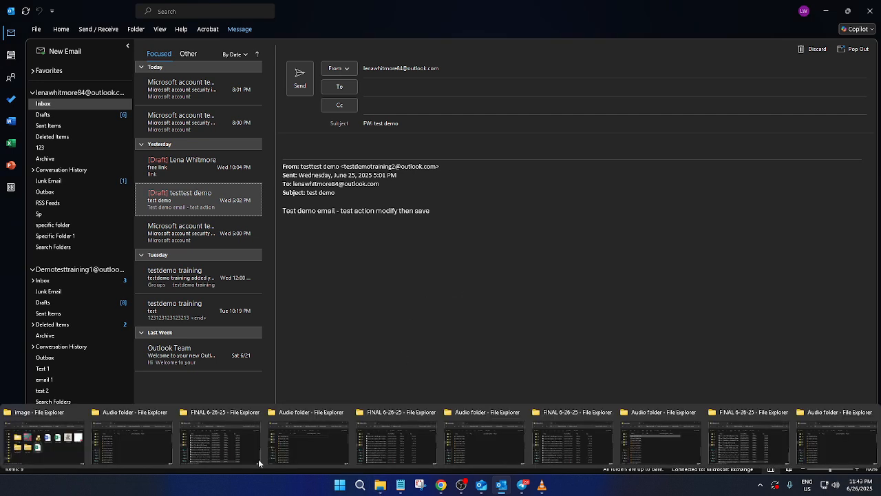
click(49, 438)
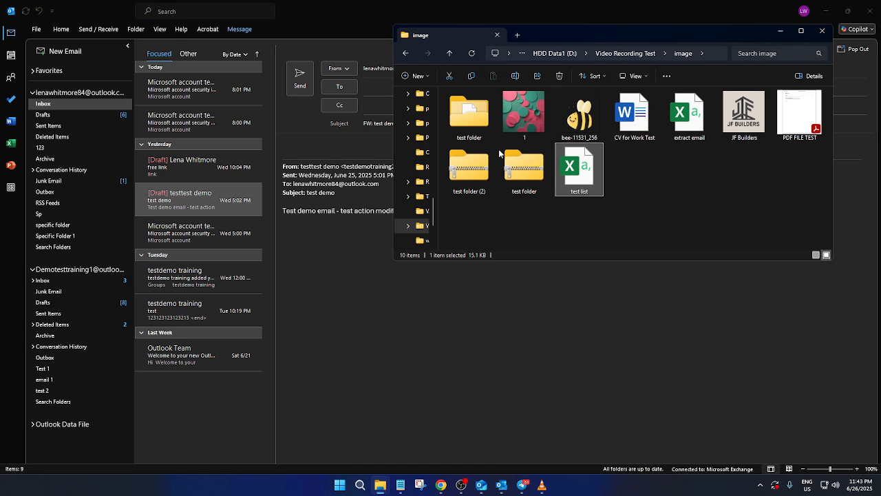
double_click(481, 122)
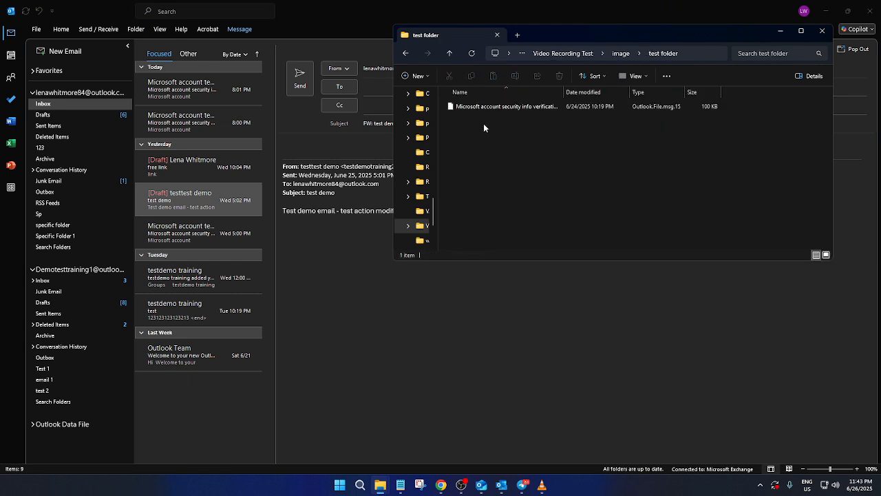
click(449, 53)
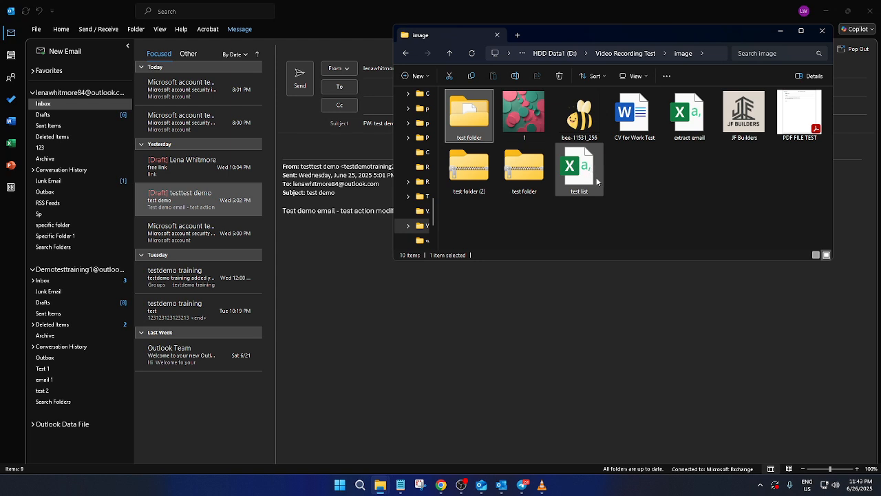
click(691, 118)
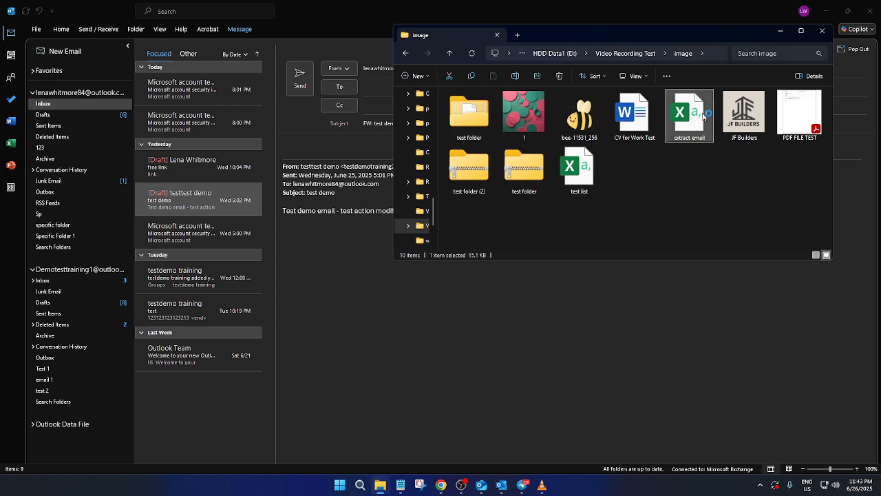
double_click(703, 117)
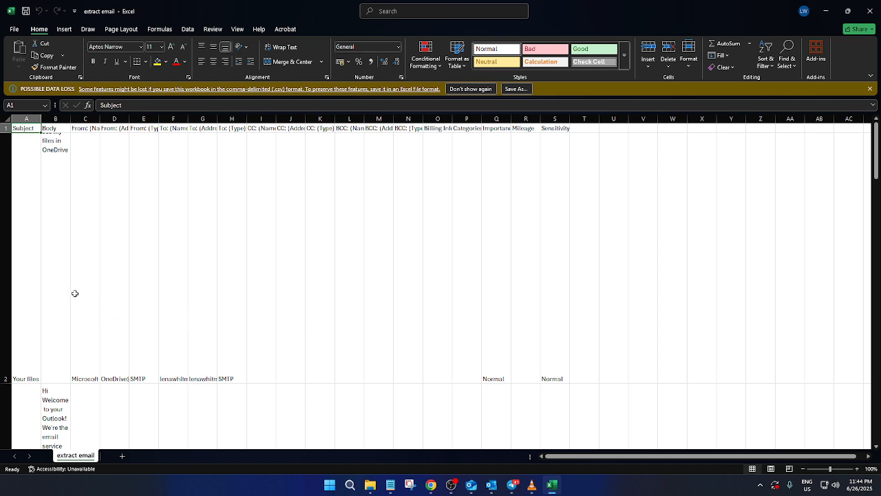
Widen the Body, From: (Name), To: (Address) and To: (Name) columns so their contents are readable
drag(70, 293, 149, 295)
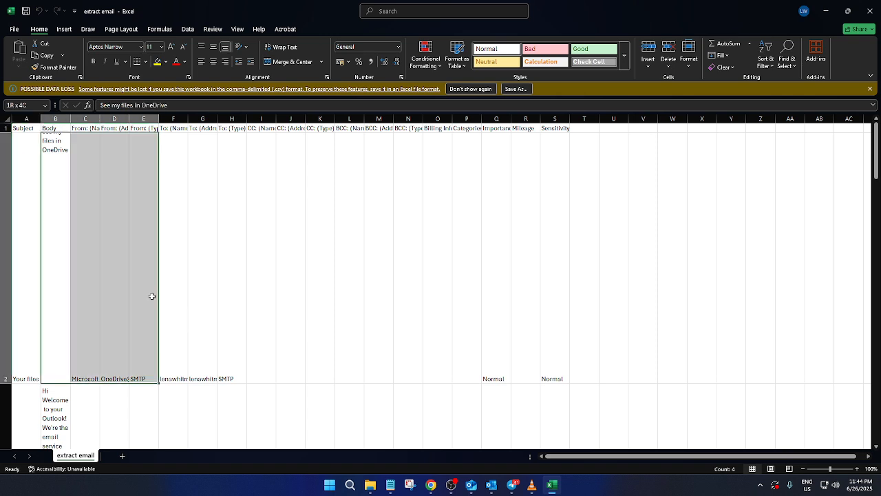
click(79, 253)
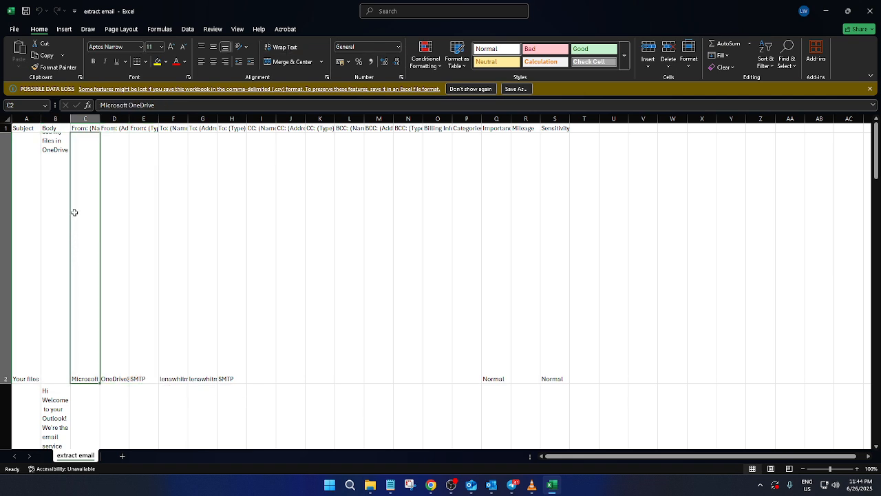
drag(70, 121, 350, 124)
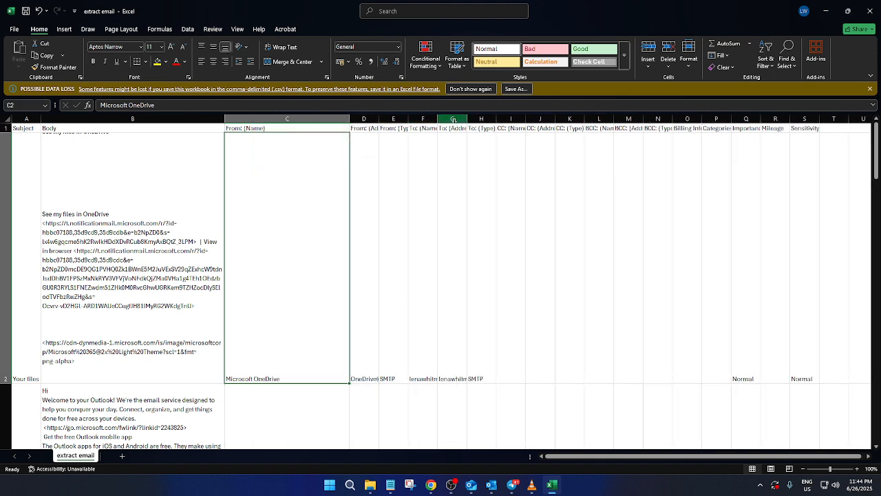
drag(454, 128, 617, 134)
click(512, 120)
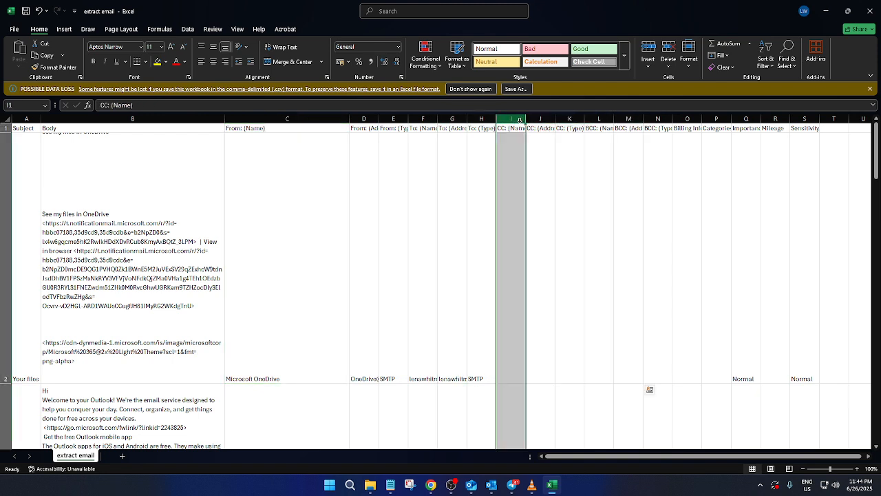
drag(467, 119, 624, 130)
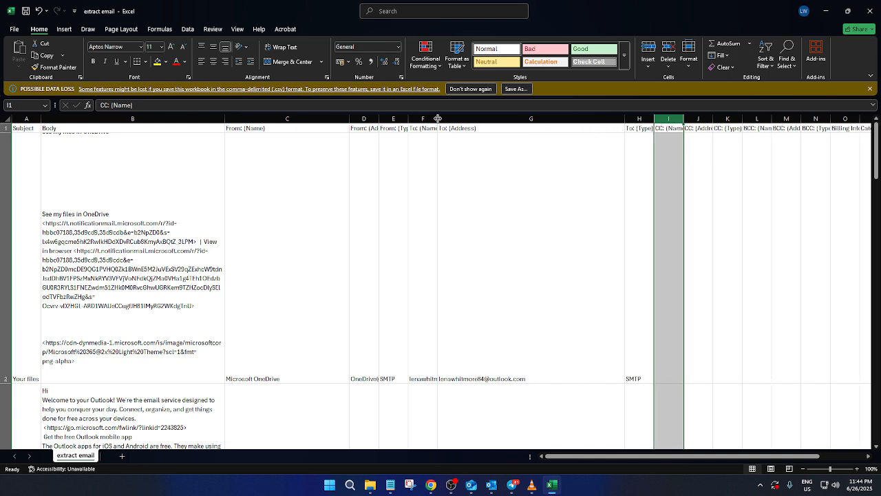
drag(437, 118, 526, 119)
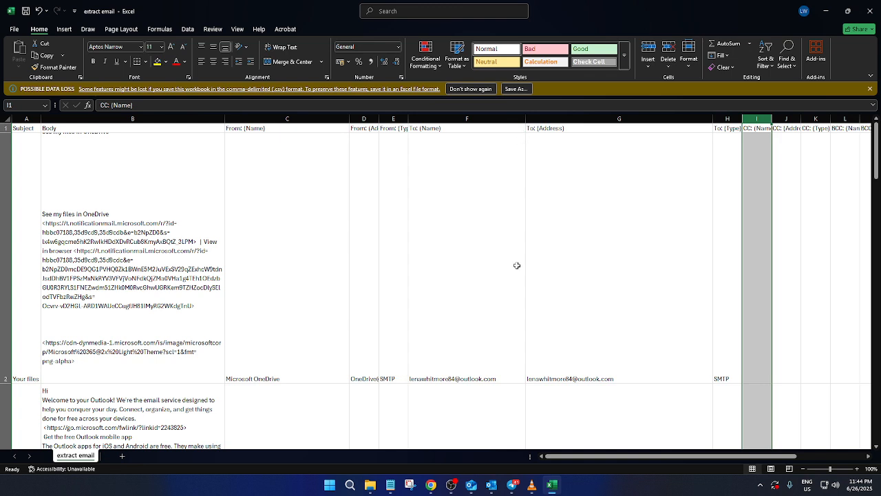
Select the entire To: (Name) and To: (Address) columns together
click(453, 330)
scroll(460, 351, down, 2)
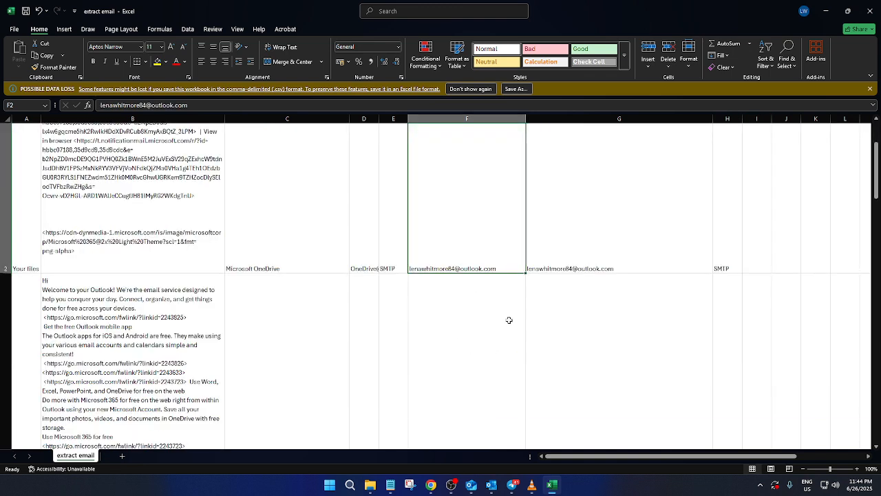
key(shift+Right)
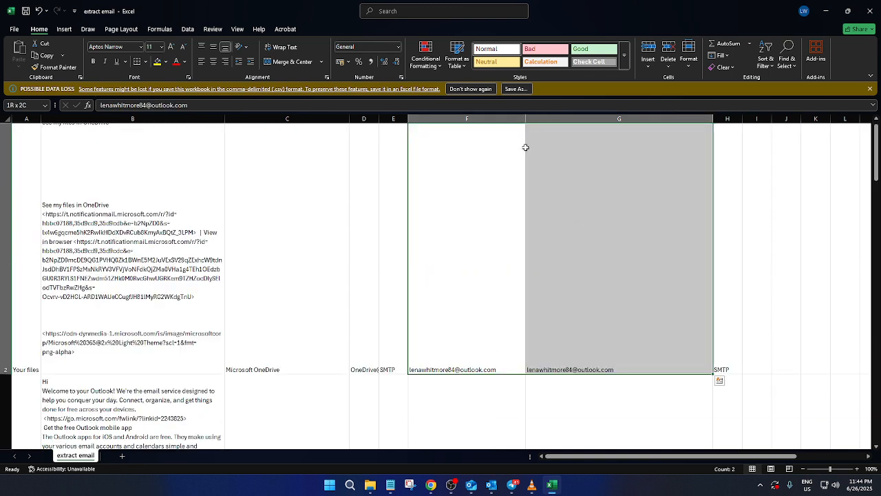
click(500, 121)
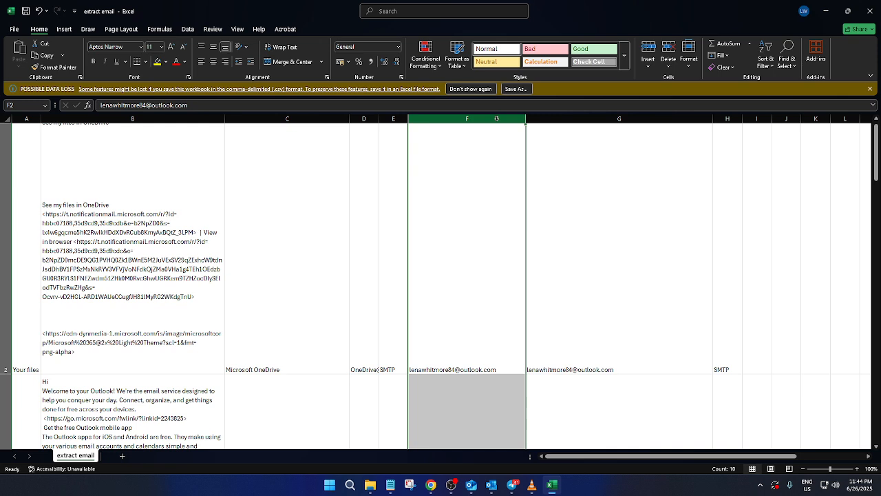
shift+click(583, 124)
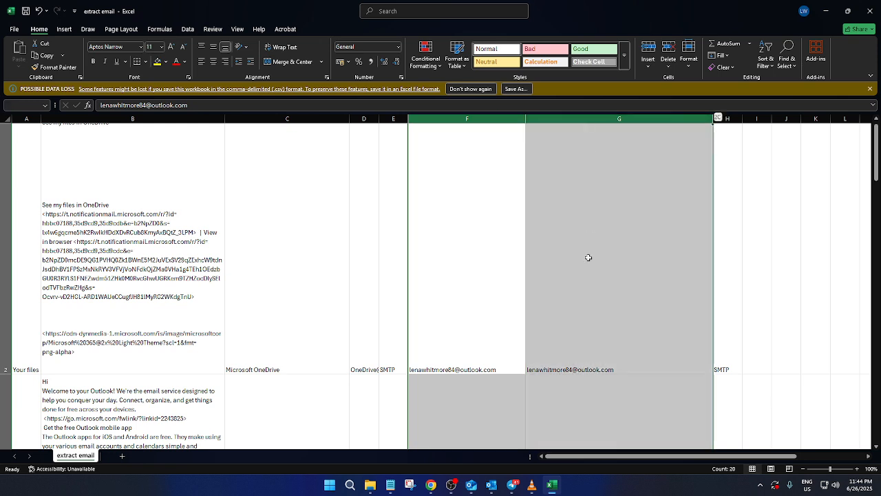
Examine the recipient names and addresses in columns F and G through all exported message rows
scroll(471, 305, down, 6)
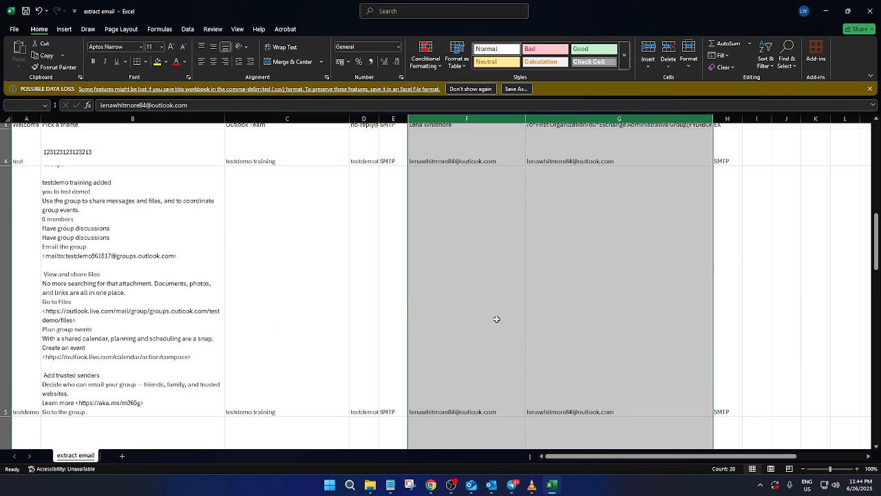
scroll(496, 319, down, 4)
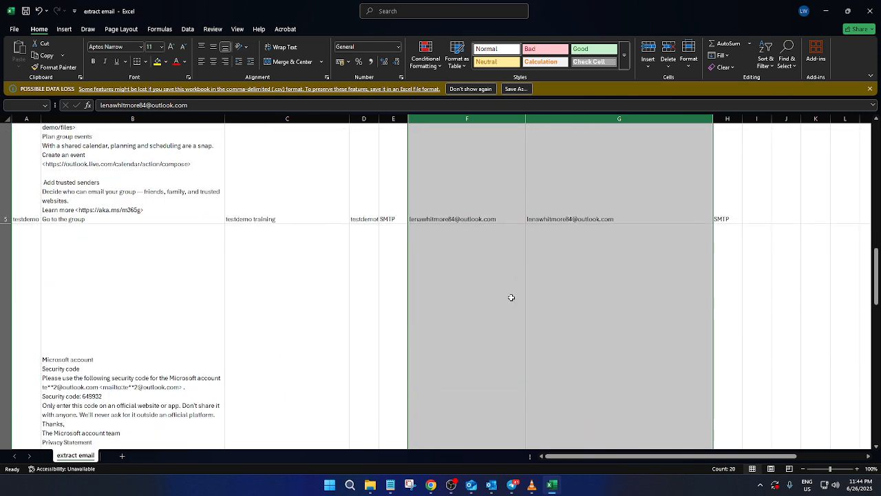
scroll(512, 297, down, 3)
scroll(511, 297, up, 1)
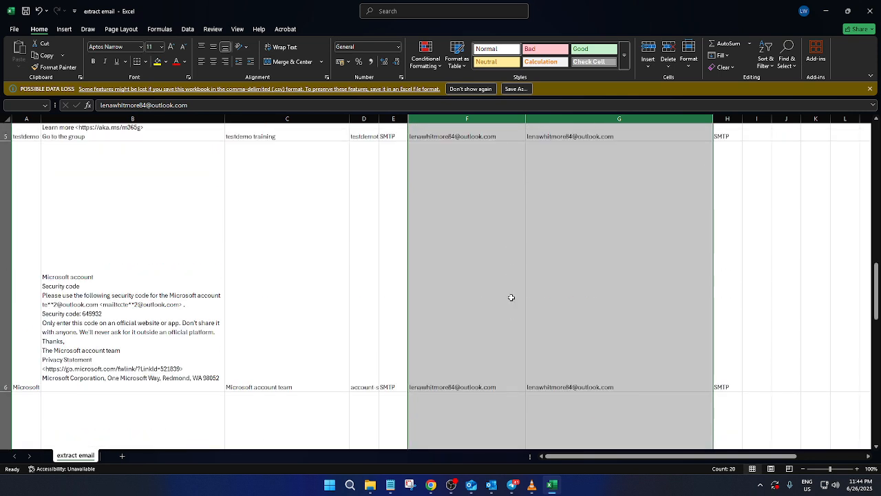
scroll(511, 297, down, 3)
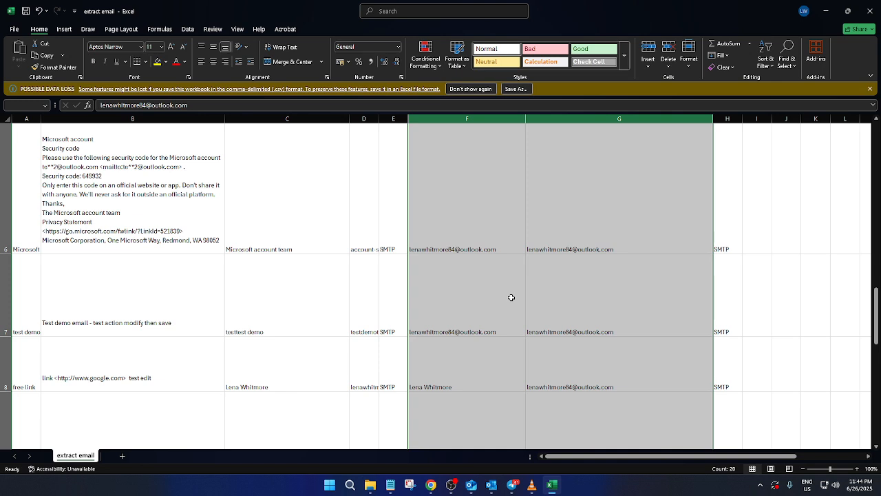
scroll(511, 297, down, 4)
scroll(511, 298, down, 5)
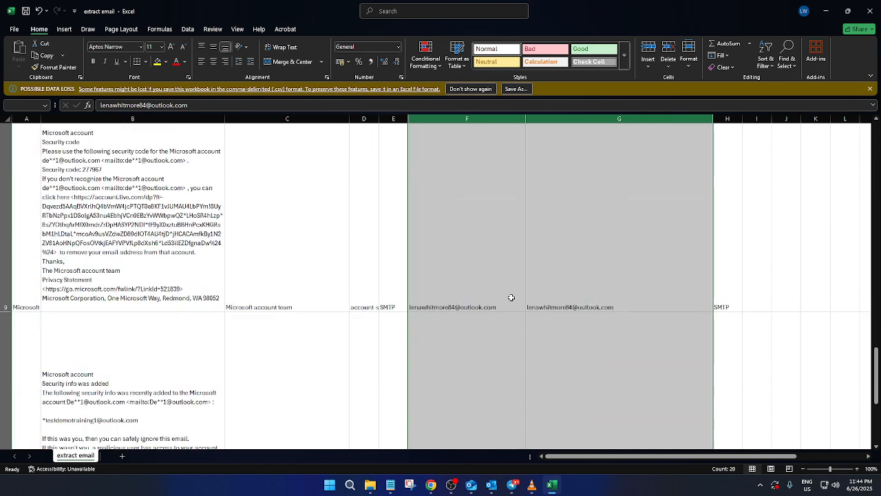
scroll(512, 297, down, 3)
scroll(511, 297, down, 3)
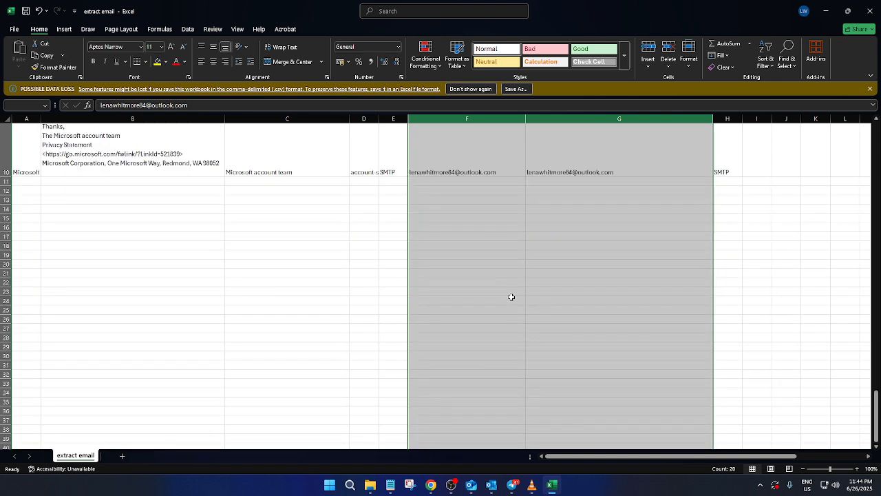
scroll(512, 297, up, 5)
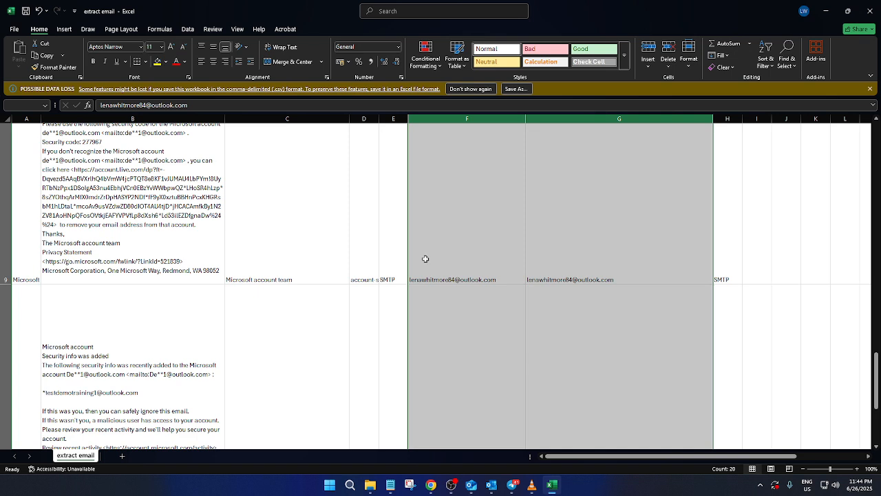
Review the recipient name and address columns back up to row 5 and select that row's address cell, G5
scroll(428, 275, up, 3)
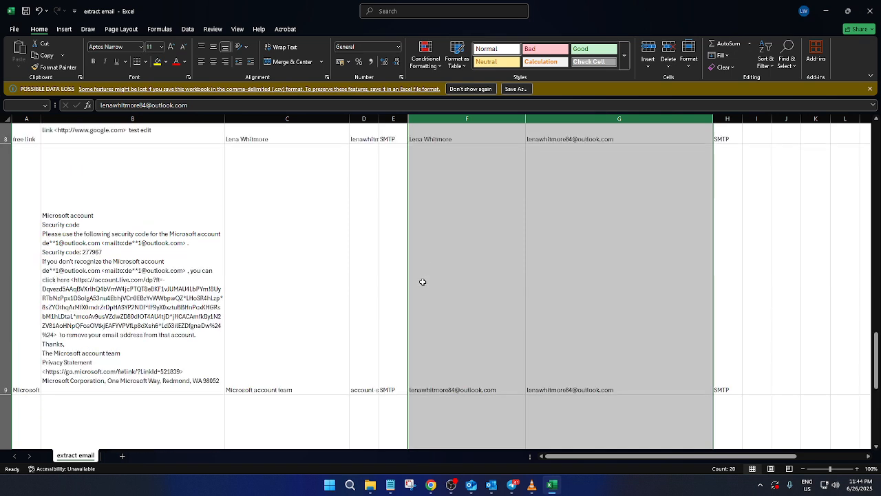
scroll(422, 282, up, 3)
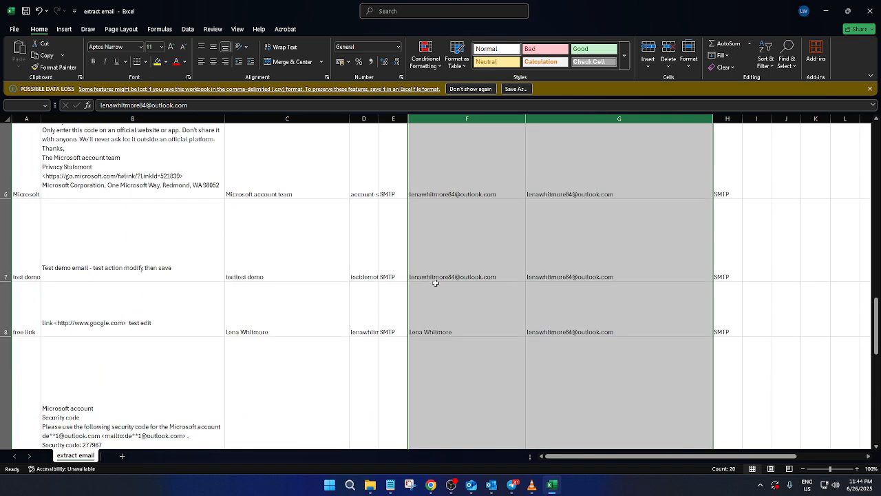
scroll(436, 282, up, 3)
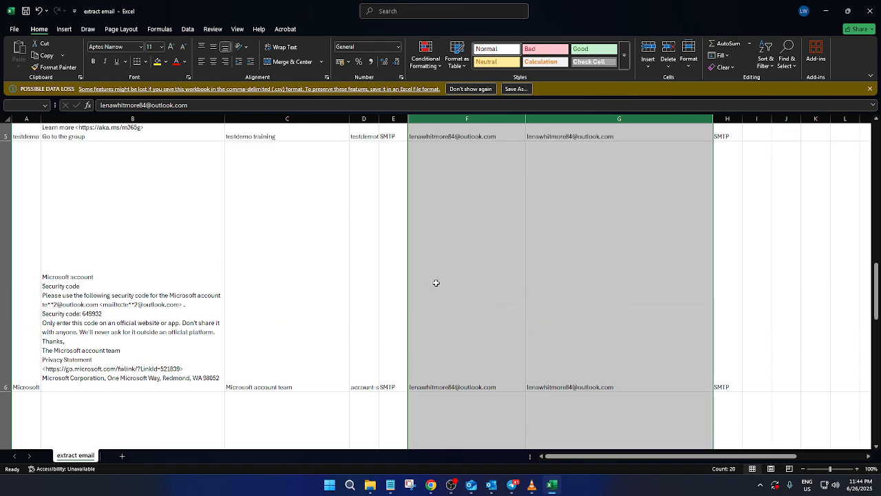
scroll(436, 283, up, 1)
scroll(435, 283, up, 3)
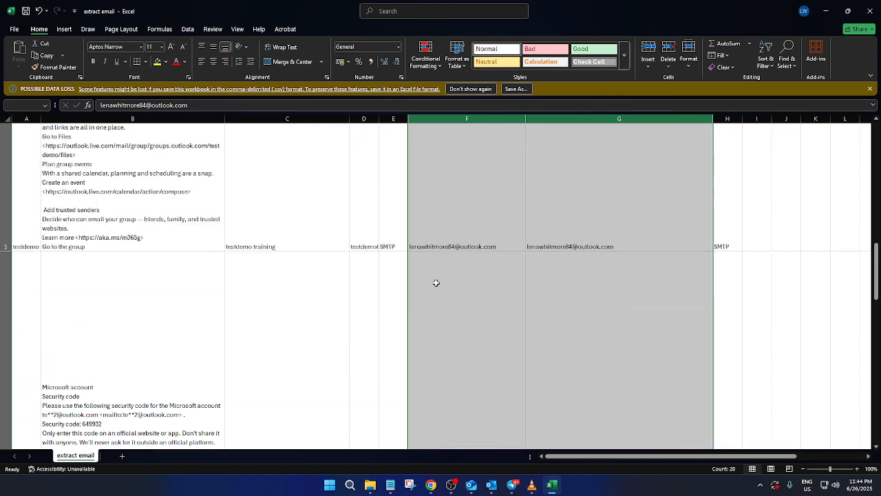
scroll(436, 282, up, 4)
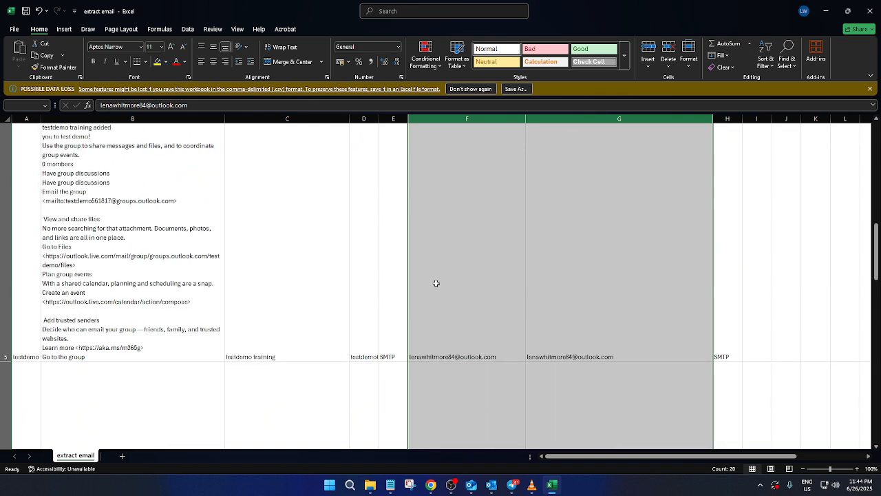
click(486, 340)
click(610, 370)
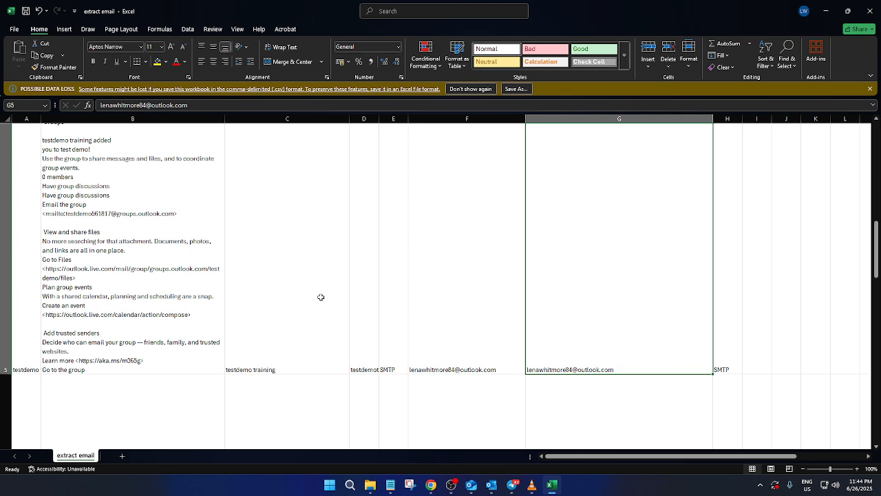
Select the entire message body column B to inspect it, and return the selection to cell G5
click(128, 122)
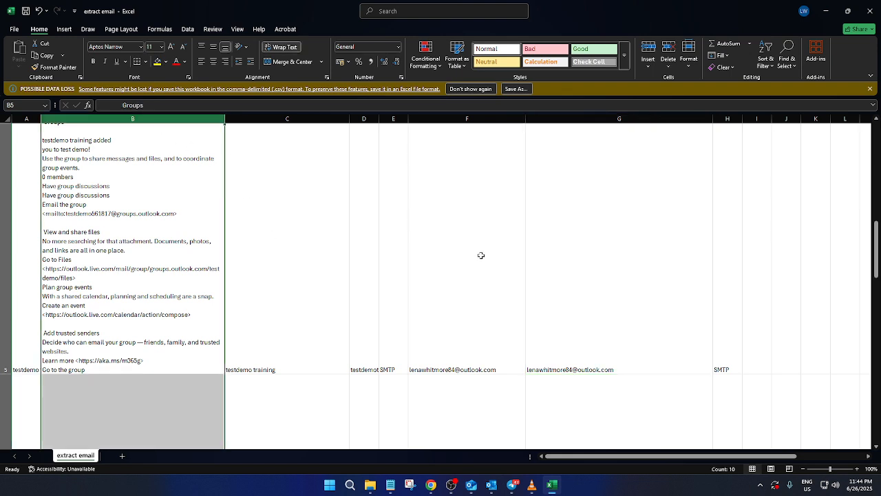
click(576, 326)
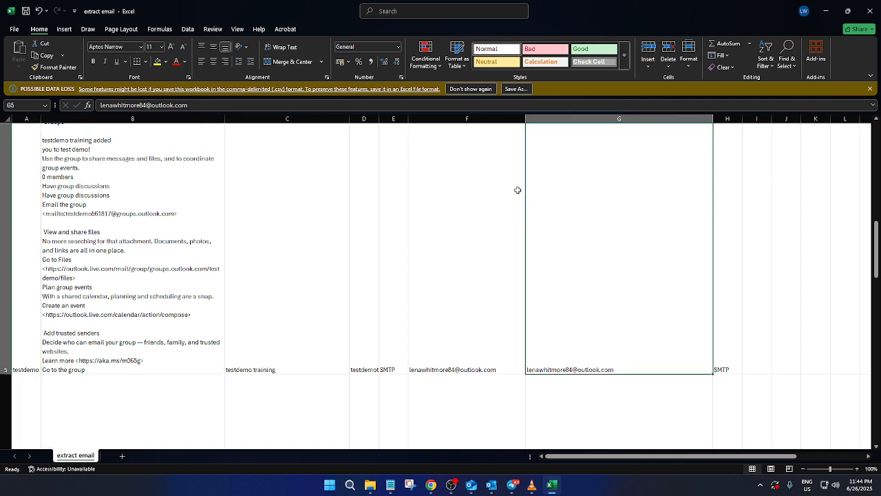